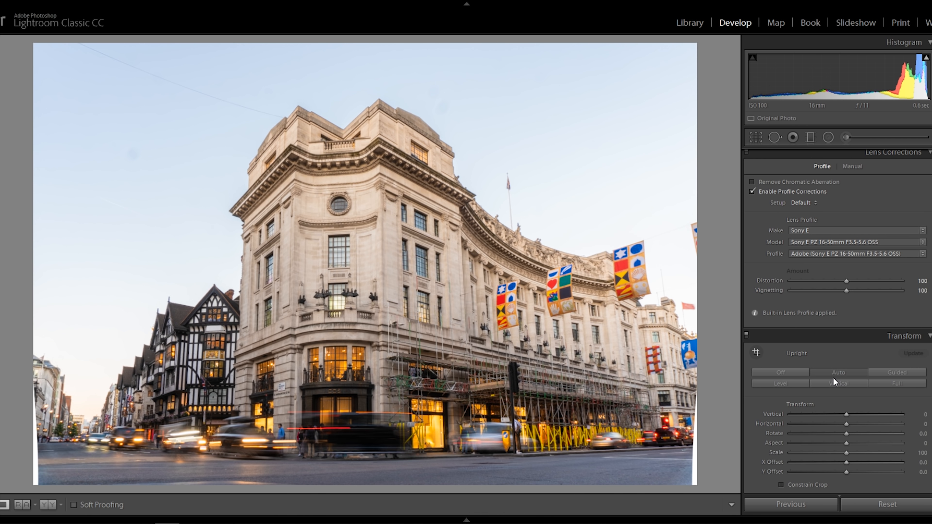
Step: Apply the Level Upright correction and add a post-crop vignette with Amount −23, Midpoint 10, Roundness +4 and Feather 72
{"action": "left_click", "coordinate": [792, 381]}
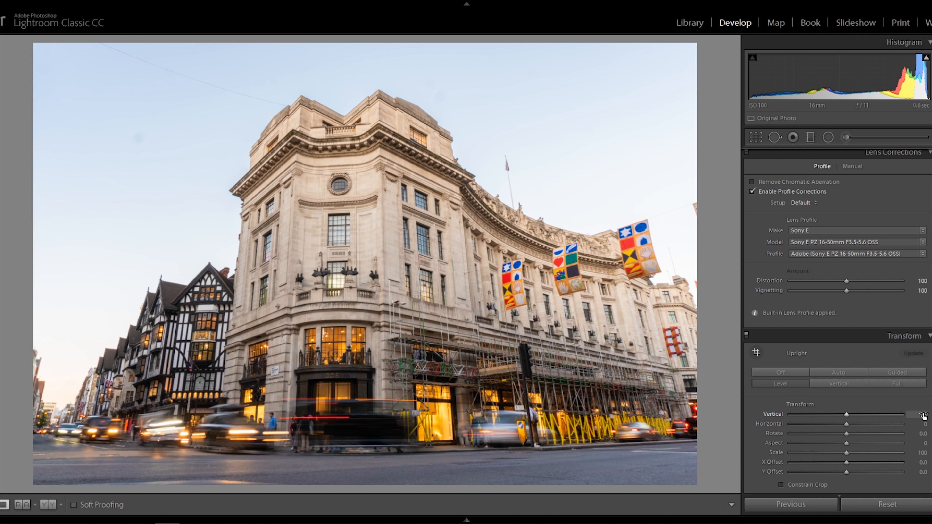
{"action": "scroll", "coordinate": [916, 413], "scroll_direction": "down", "scroll_amount": 7}
{"action": "left_click", "coordinate": [833, 293]}
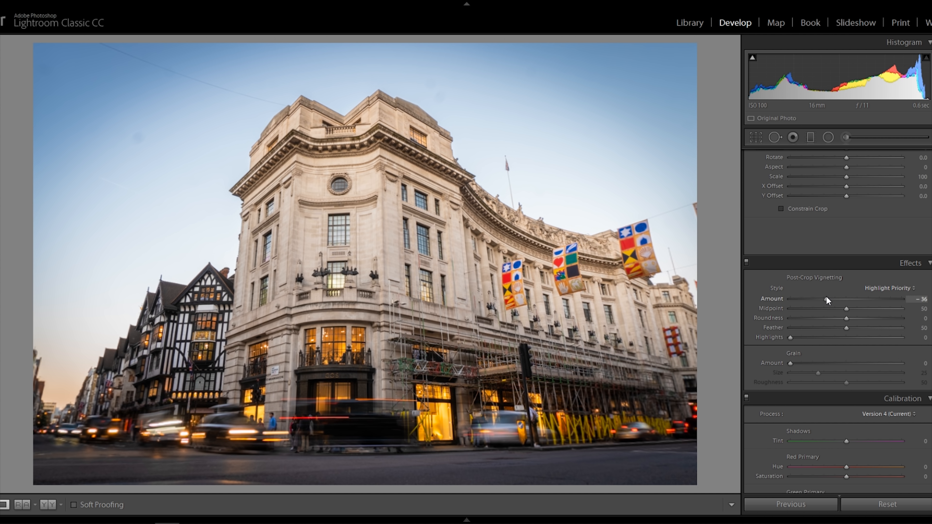
{"action": "left_click_drag", "start_coordinate": [837, 308], "coordinate": [872, 327]}
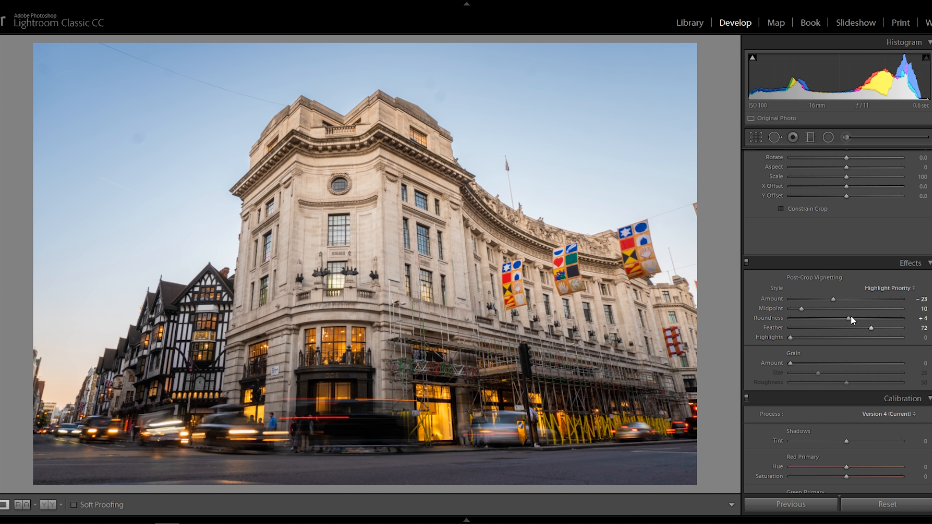
{"action": "left_click_drag", "start_coordinate": [833, 298], "coordinate": [834, 300]}
Step: Switch the Calibration and Effects adjustments off and on to compare the photo with and without the vignette
{"action": "scroll", "coordinate": [930, 402], "scroll_direction": "up", "scroll_amount": 5}
{"action": "scroll", "coordinate": [921, 394], "scroll_direction": "down", "scroll_amount": 5}
{"action": "left_click", "coordinate": [746, 395]}
{"action": "left_click", "coordinate": [746, 395]}
{"action": "scroll", "coordinate": [797, 242], "scroll_direction": "down", "scroll_amount": 2}
{"action": "left_click", "coordinate": [747, 198]}
{"action": "left_click", "coordinate": [746, 197]}
Step: Set HSL saturation to Red +74, Orange +52 and Yellow +67, with Aqua, Blue, Purple and Magenta at −100
{"action": "scroll", "coordinate": [909, 367], "scroll_direction": "up", "scroll_amount": 12}
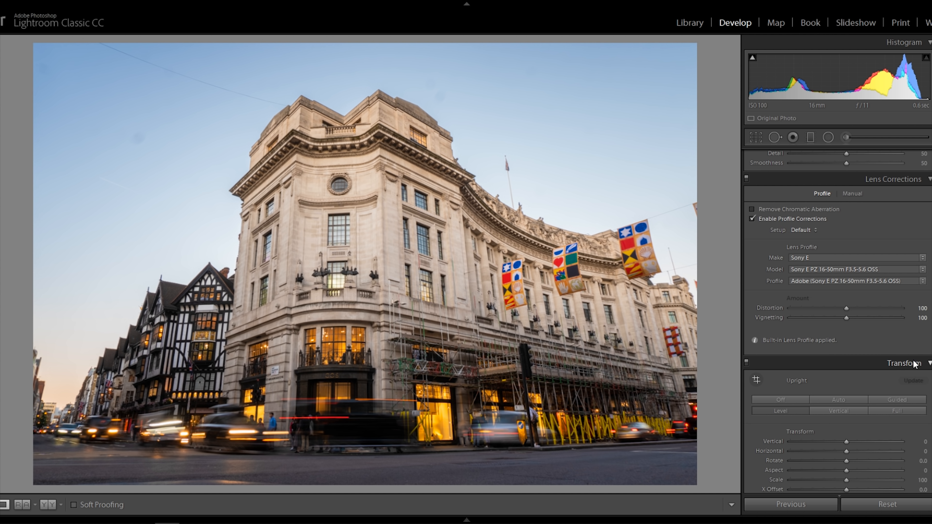
{"action": "scroll", "coordinate": [912, 376], "scroll_direction": "up", "scroll_amount": 8}
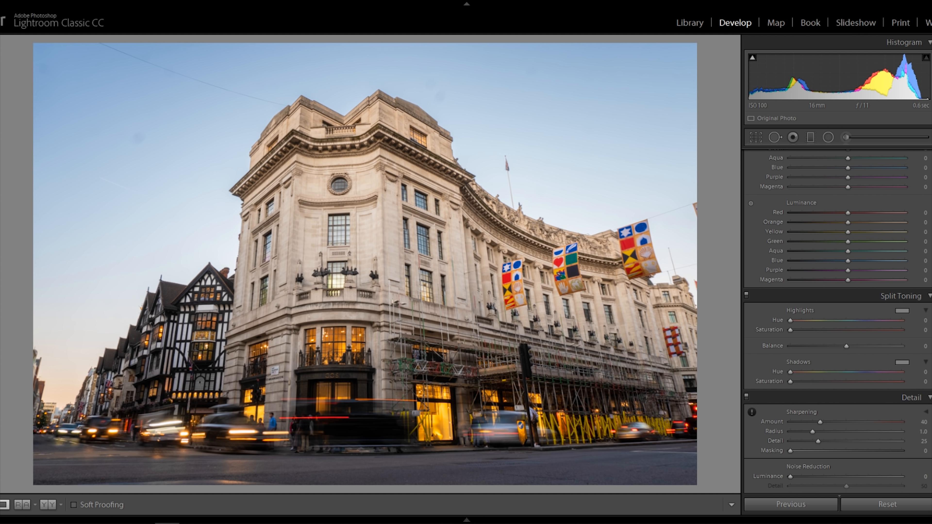
{"action": "scroll", "coordinate": [922, 423], "scroll_direction": "up", "scroll_amount": 6}
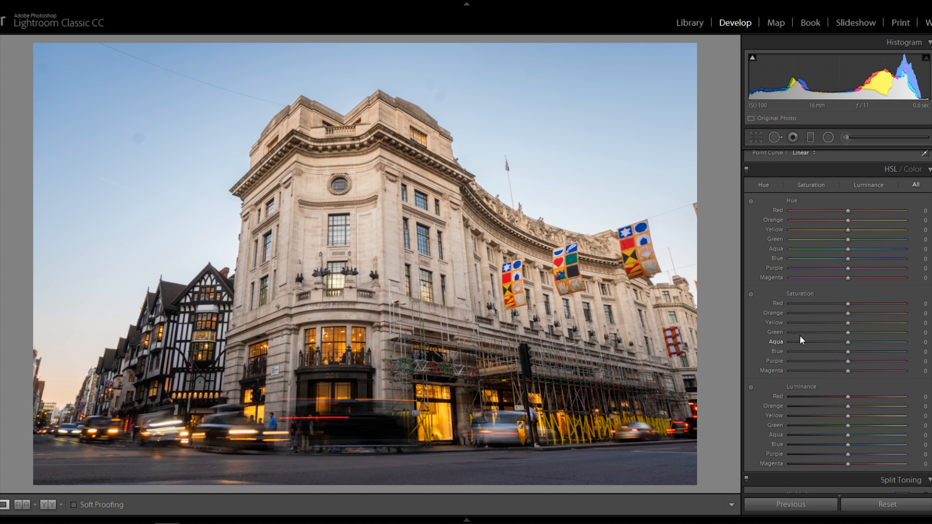
{"action": "left_click_drag", "start_coordinate": [798, 349], "coordinate": [779, 371]}
{"action": "left_click_drag", "start_coordinate": [848, 323], "coordinate": [873, 313]}
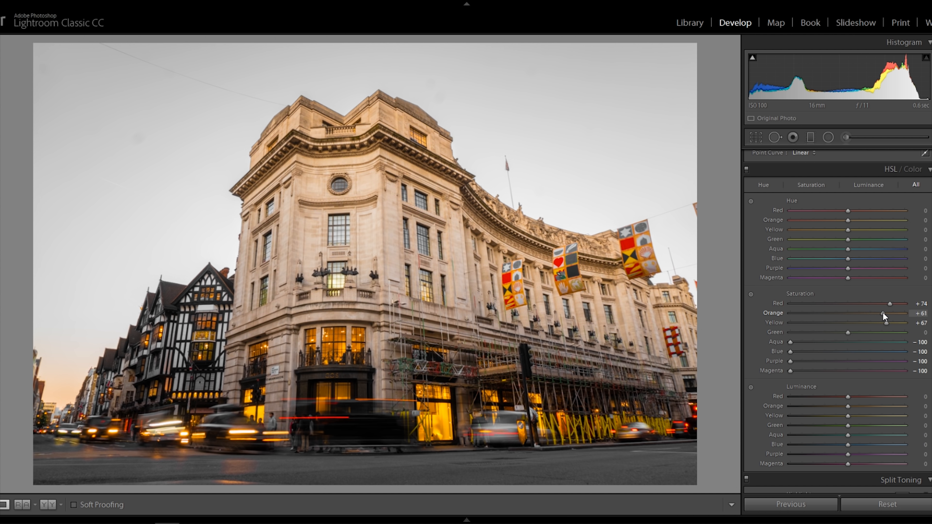
{"action": "mouse_move", "coordinate": [882, 312]}
{"action": "left_mouse_down"}
{"action": "mouse_move", "coordinate": [864, 320]}
{"action": "mouse_move", "coordinate": [904, 323]}
{"action": "mouse_move", "coordinate": [880, 319]}
{"action": "left_mouse_up"}
Step: Add a graduated filter over the upper part of the photo, reset its effects, and set Exposure −0.38 and Temp −10
{"action": "scroll", "coordinate": [919, 406], "scroll_direction": "up", "scroll_amount": 8}
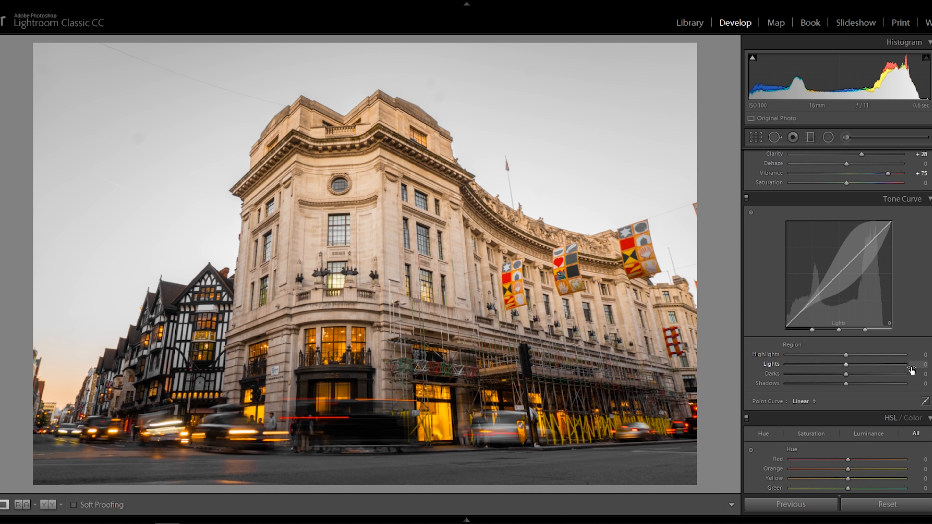
{"action": "scroll", "coordinate": [859, 323], "scroll_direction": "up", "scroll_amount": 5}
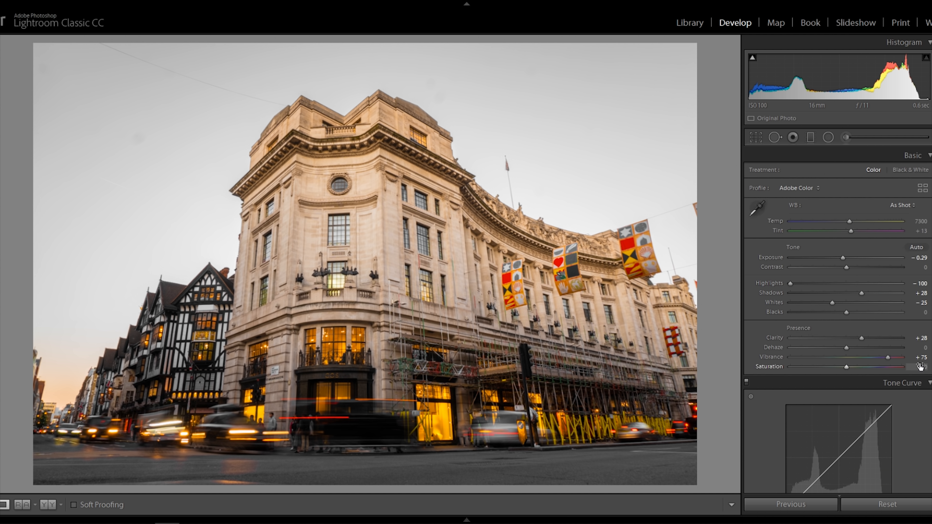
{"action": "left_click", "coordinate": [811, 137]}
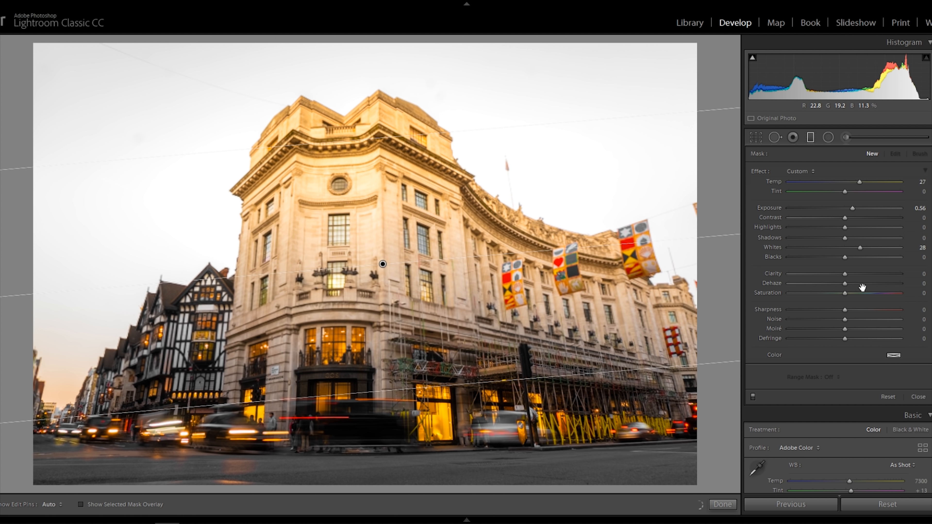
{"action": "left_click", "coordinate": [759, 171], "text": "alt"}
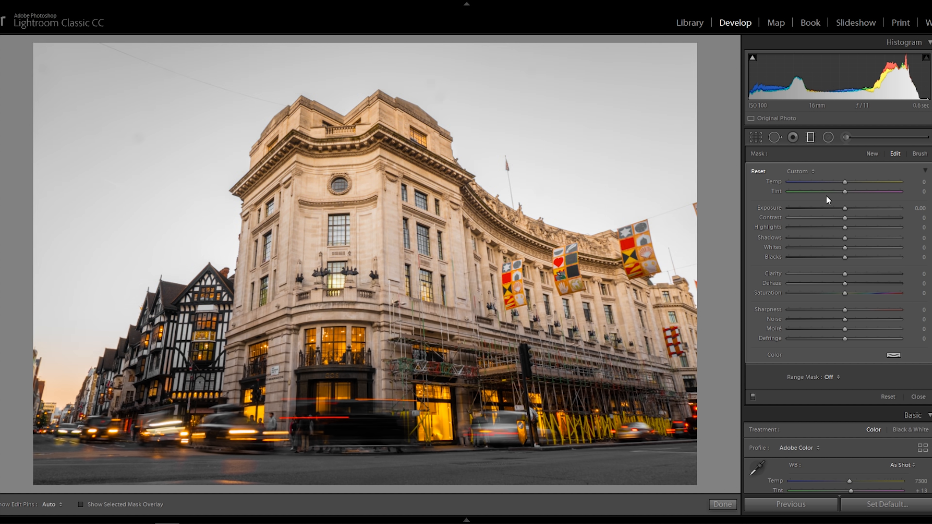
{"action": "left_click_drag", "start_coordinate": [843, 208], "coordinate": [836, 207]}
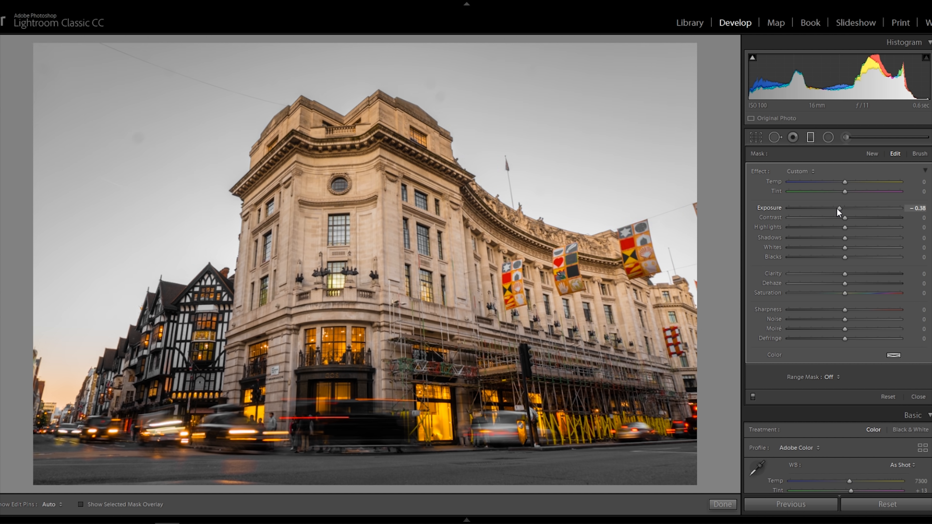
{"action": "left_click_drag", "start_coordinate": [842, 181], "coordinate": [838, 182]}
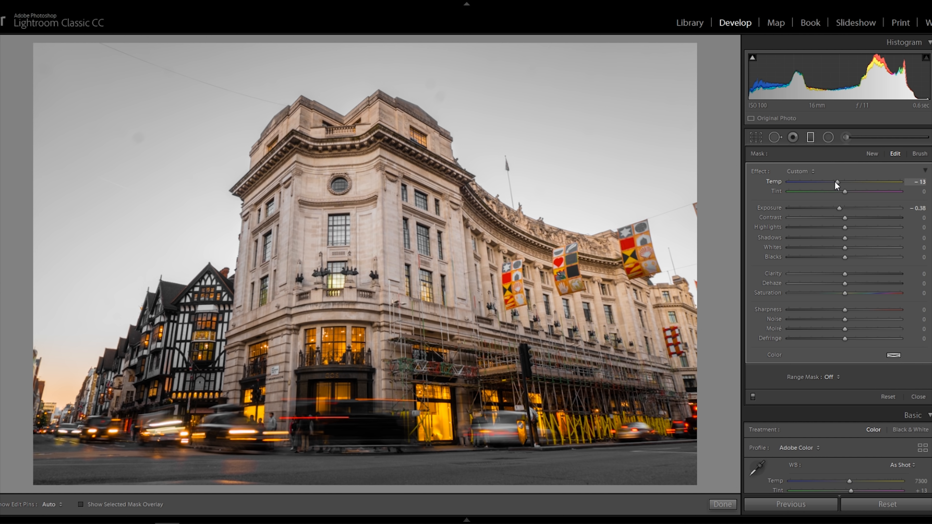
Step: Tint the graduated filter with hue 239 at saturation 13 and move the gradient higher over the sky and building
{"action": "left_click", "coordinate": [894, 356]}
{"action": "mouse_move", "coordinate": [775, 370]}
{"action": "left_mouse_down"}
{"action": "mouse_move", "coordinate": [813, 361]}
{"action": "mouse_move", "coordinate": [802, 411]}
{"action": "left_mouse_up"}
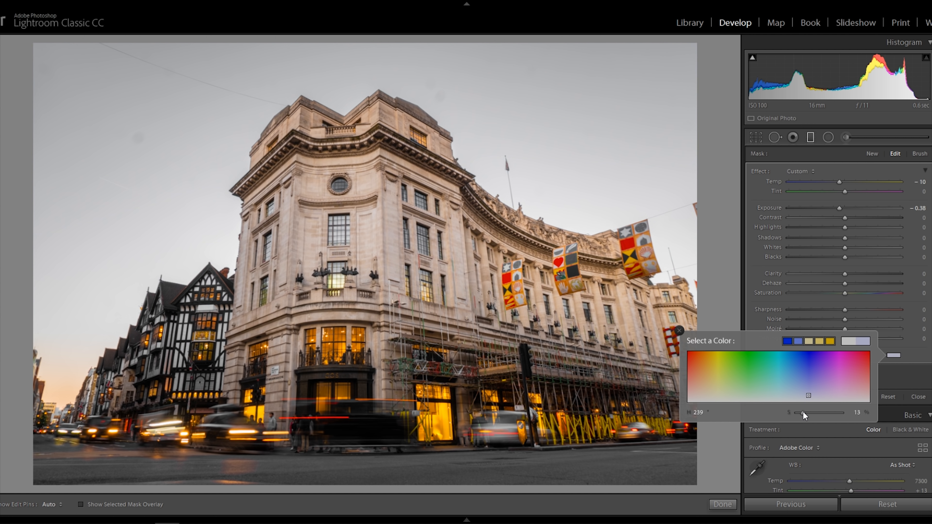
{"action": "left_click", "coordinate": [679, 330]}
{"action": "left_click_drag", "start_coordinate": [380, 263], "coordinate": [378, 225]}
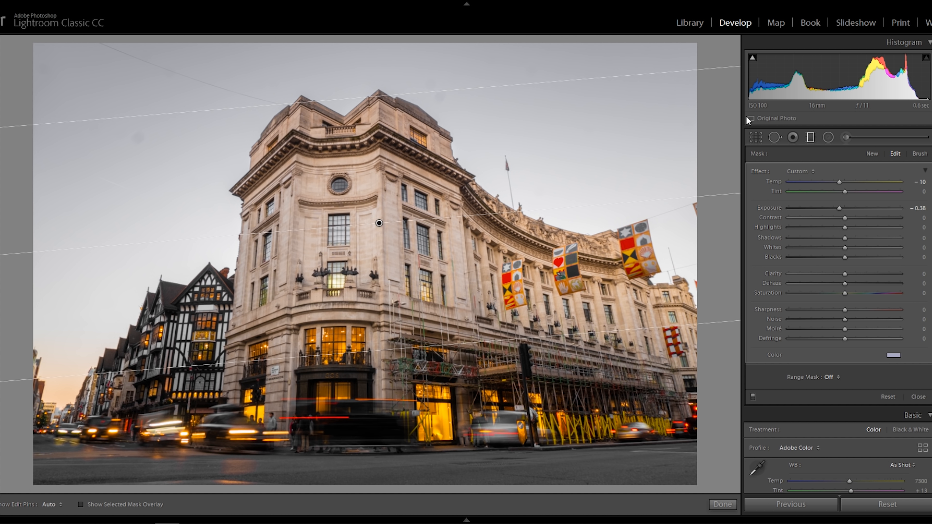
{"action": "left_click", "coordinate": [807, 138]}
Step: Heal the two dust spots in the sky, one left of the building and one above its roof
{"action": "left_click", "coordinate": [771, 138]}
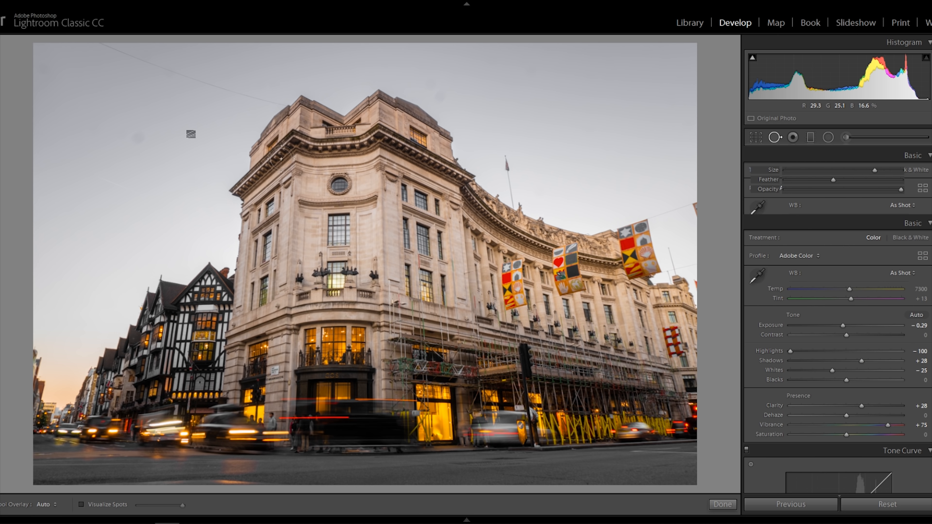
{"action": "left_click", "coordinate": [138, 136]}
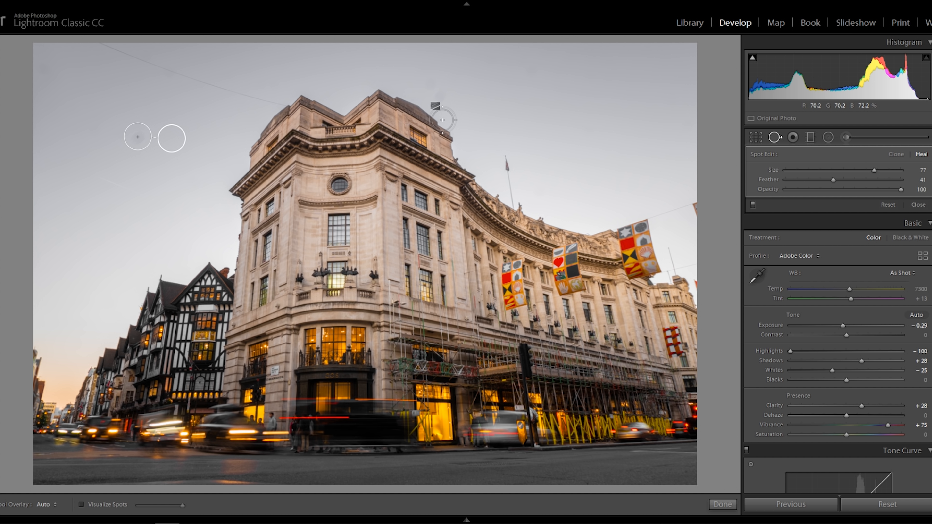
{"action": "left_click", "coordinate": [443, 97]}
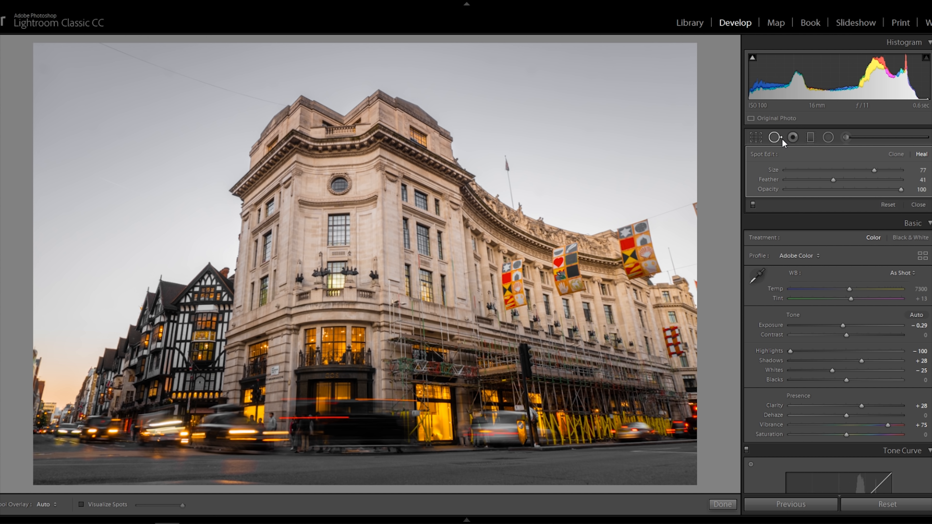
{"action": "left_click", "coordinate": [776, 138]}
Step: Set the tone curve's point curve to Medium Contrast
{"action": "scroll", "coordinate": [914, 349], "scroll_direction": "down", "scroll_amount": 6}
{"action": "left_click", "coordinate": [811, 311]}
{"action": "left_click", "coordinate": [838, 332]}
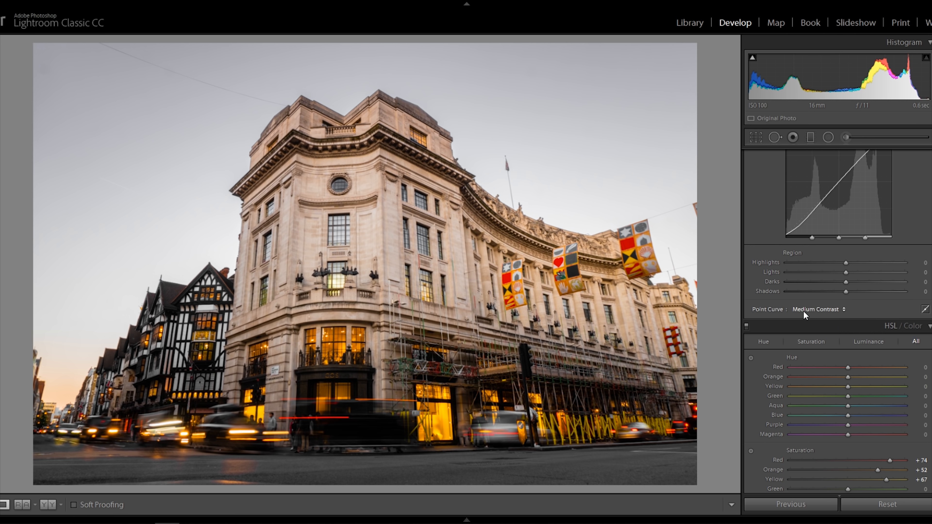
Step: Shift the HSL hues to Red −24, Orange −27 and Yellow −10
{"action": "scroll", "coordinate": [896, 387], "scroll_direction": "down", "scroll_amount": 5}
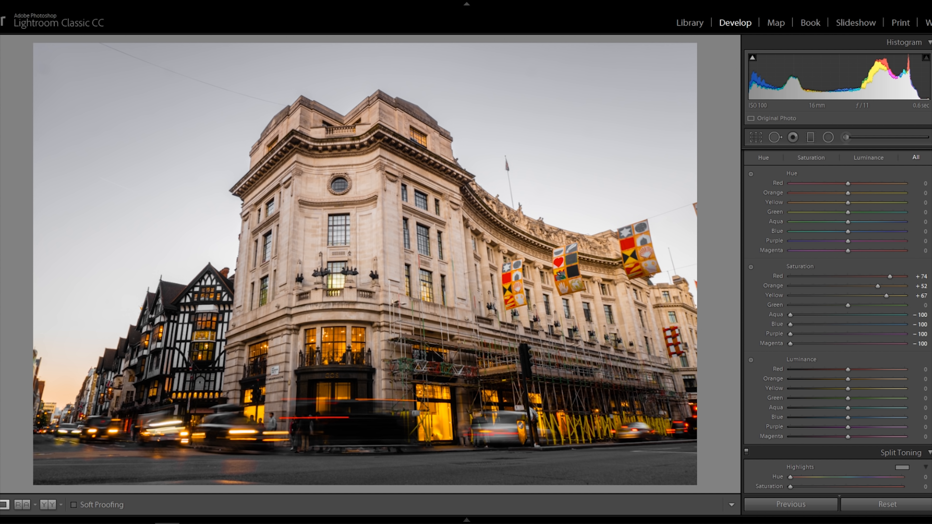
{"action": "scroll", "coordinate": [912, 391], "scroll_direction": "up", "scroll_amount": 3}
{"action": "left_click_drag", "start_coordinate": [850, 275], "coordinate": [826, 287]}
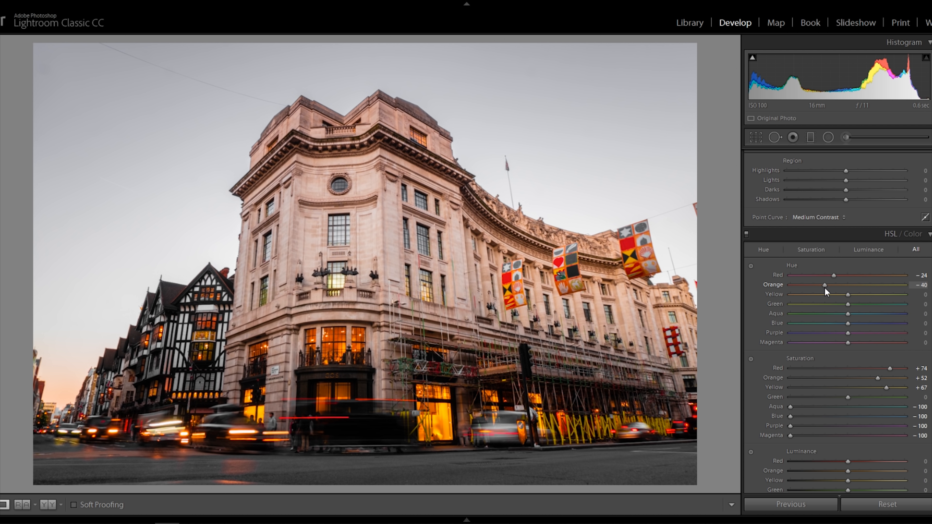
{"action": "double_click", "coordinate": [826, 286]}
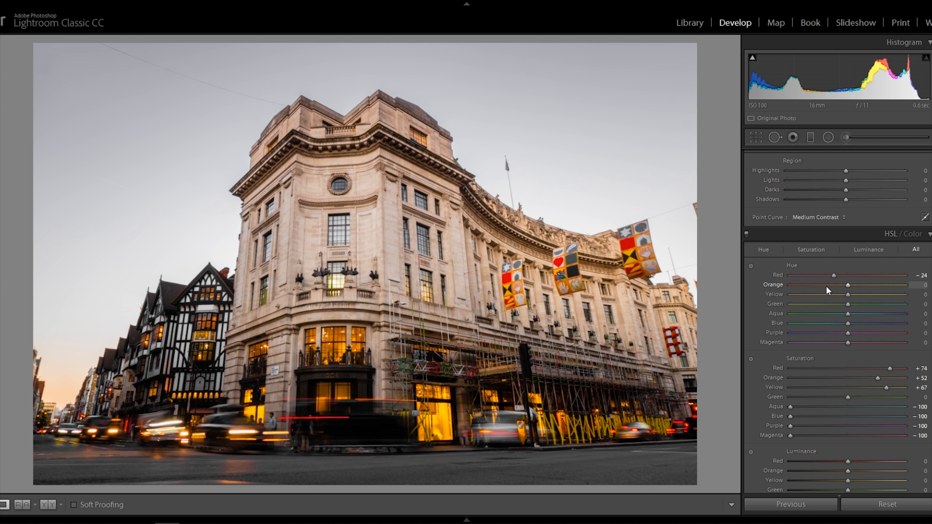
{"action": "left_click_drag", "start_coordinate": [848, 285], "coordinate": [829, 286]}
{"action": "left_click_drag", "start_coordinate": [837, 286], "coordinate": [847, 286]}
{"action": "mouse_move", "coordinate": [839, 295]}
{"action": "left_mouse_down"}
{"action": "mouse_move", "coordinate": [857, 295]}
{"action": "mouse_move", "coordinate": [839, 296]}
{"action": "left_mouse_up"}
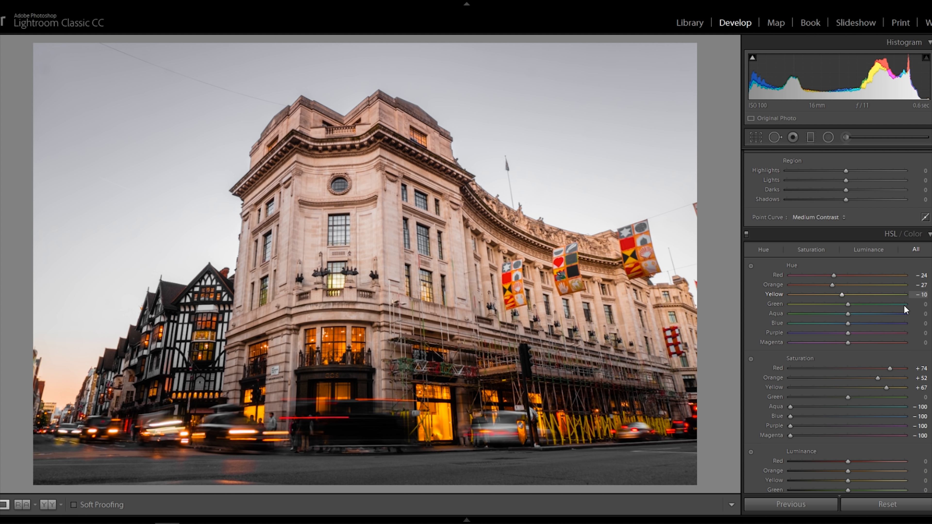
Step: Set the camera calibration hues to Blue Primary −11 and Red Primary +6
{"action": "scroll", "coordinate": [924, 357], "scroll_direction": "down", "scroll_amount": 10}
{"action": "scroll", "coordinate": [925, 357], "scroll_direction": "down", "scroll_amount": 8}
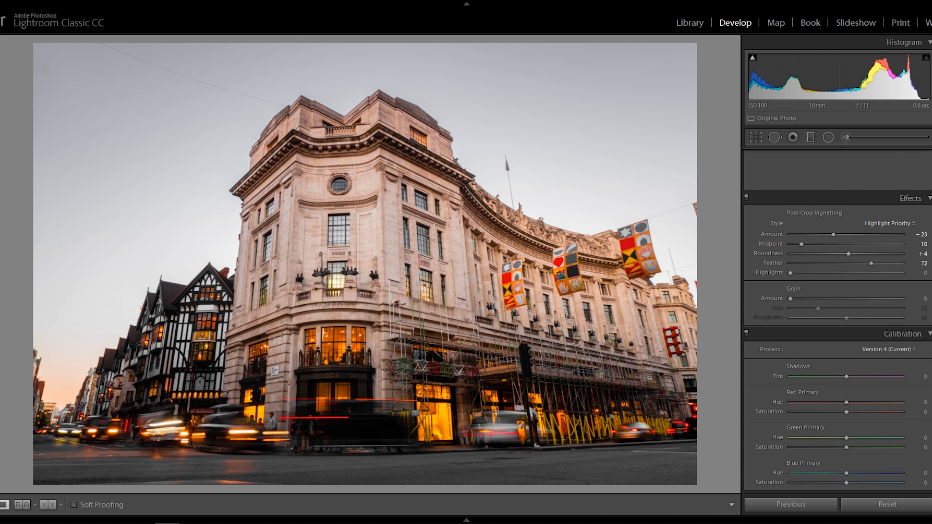
{"action": "left_click_drag", "start_coordinate": [810, 473], "coordinate": [838, 477]}
{"action": "mouse_move", "coordinate": [846, 402]}
{"action": "left_mouse_down"}
{"action": "mouse_move", "coordinate": [829, 403]}
{"action": "mouse_move", "coordinate": [847, 405]}
{"action": "left_mouse_up"}
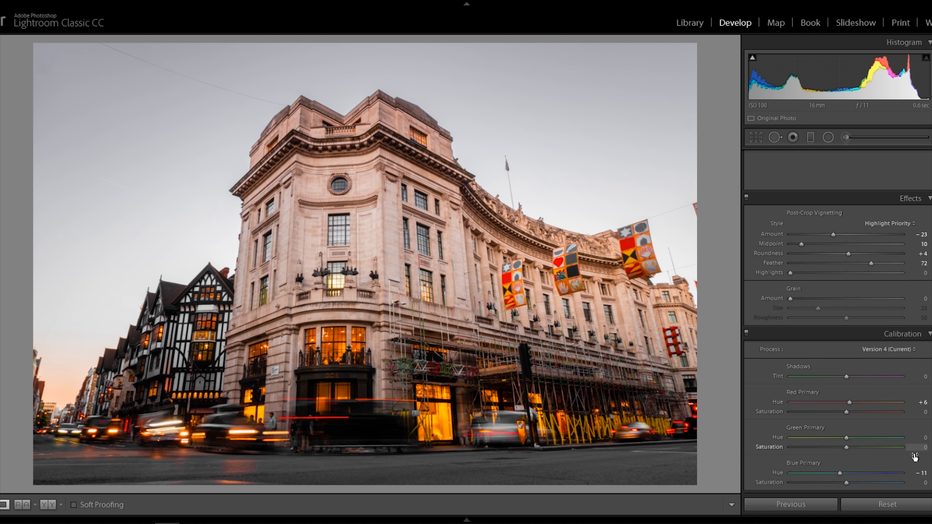
Step: Draw a wide elliptical radial filter centred on the building's facade and reset its effect values to zero
{"action": "scroll", "coordinate": [919, 460], "scroll_direction": "up", "scroll_amount": 3}
{"action": "scroll", "coordinate": [841, 293], "scroll_direction": "up", "scroll_amount": 15}
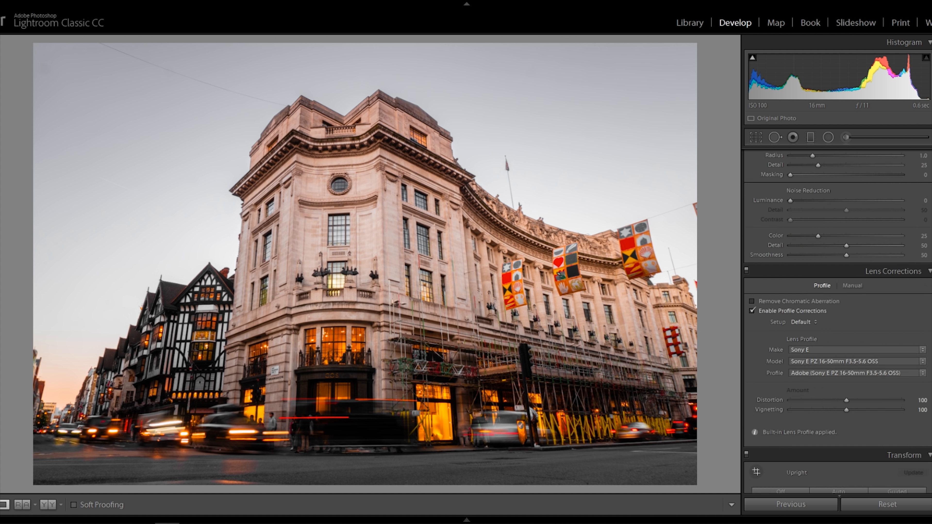
{"action": "left_click", "coordinate": [829, 137]}
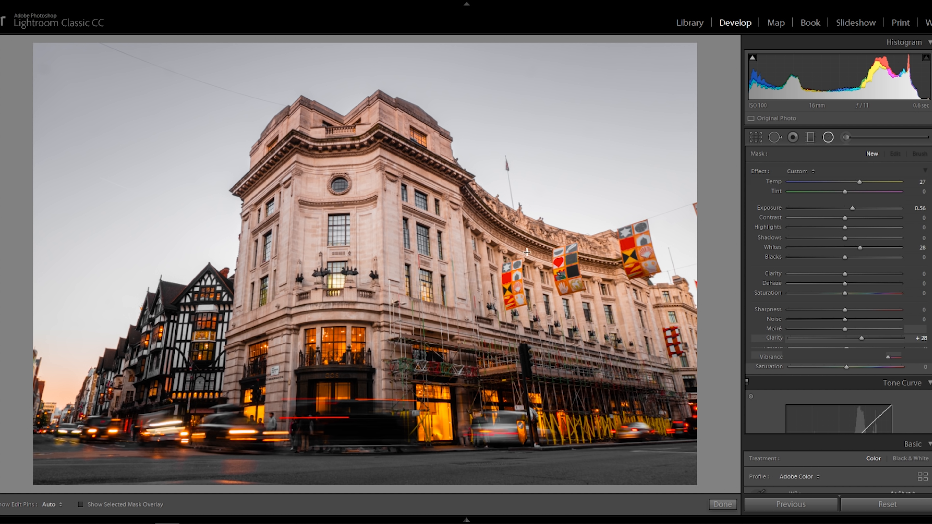
{"action": "left_click_drag", "start_coordinate": [389, 236], "coordinate": [627, 310]}
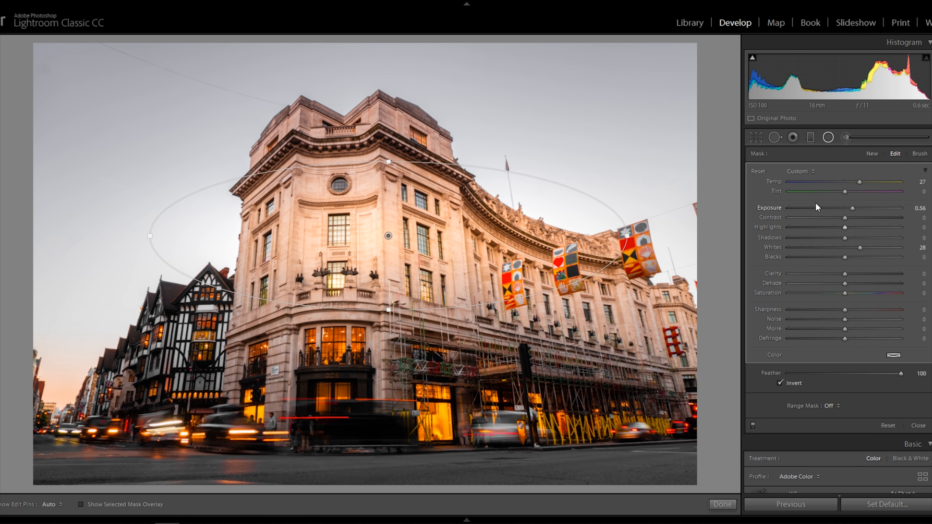
{"action": "left_click", "coordinate": [760, 171], "text": "alt"}
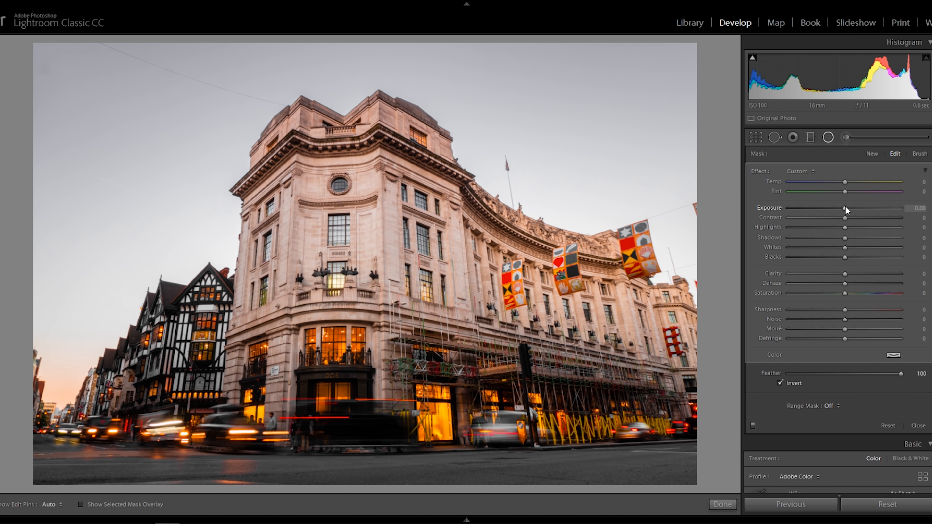
Step: Set the radial filter to Whites 24, Temp 7, Contrast 7 and Exposure 0.52, and move it down over the street-level scaffolding
{"action": "left_click_drag", "start_coordinate": [845, 248], "coordinate": [858, 247]}
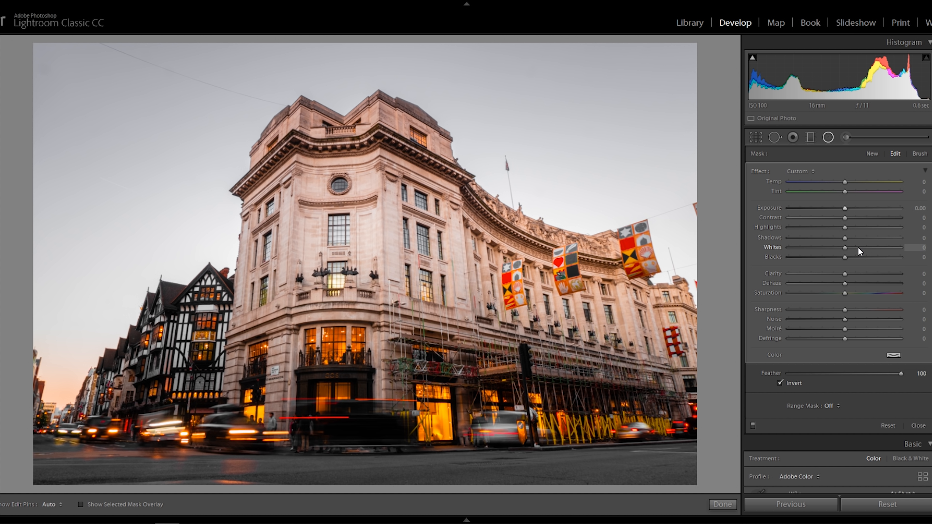
{"action": "left_click_drag", "start_coordinate": [845, 181], "coordinate": [848, 181]}
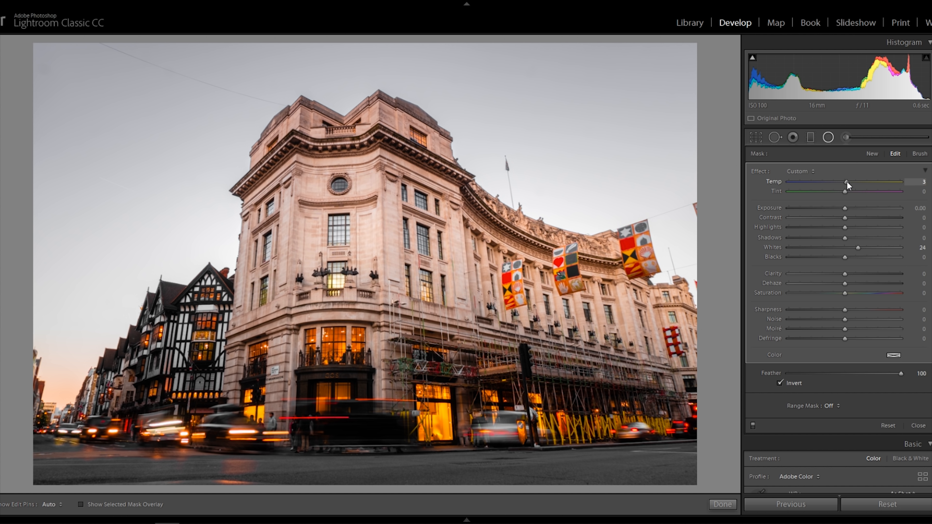
{"action": "left_click_drag", "start_coordinate": [846, 217], "coordinate": [848, 218]}
{"action": "left_click_drag", "start_coordinate": [386, 236], "coordinate": [480, 391]}
{"action": "left_click_drag", "start_coordinate": [845, 208], "coordinate": [854, 208]}
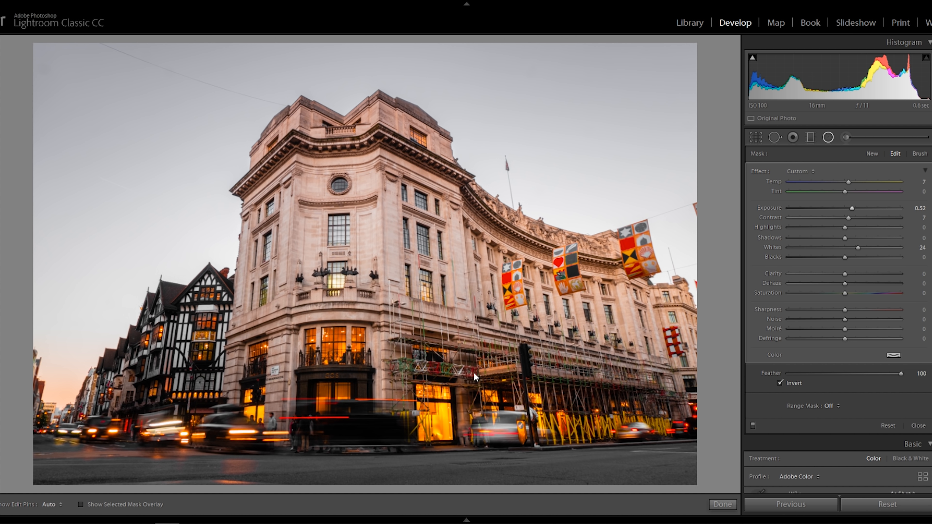
Step: Duplicate the radial filter twice, placing one copy over the cars at the left and the other over the street's right side
{"action": "right_click", "coordinate": [521, 400]}
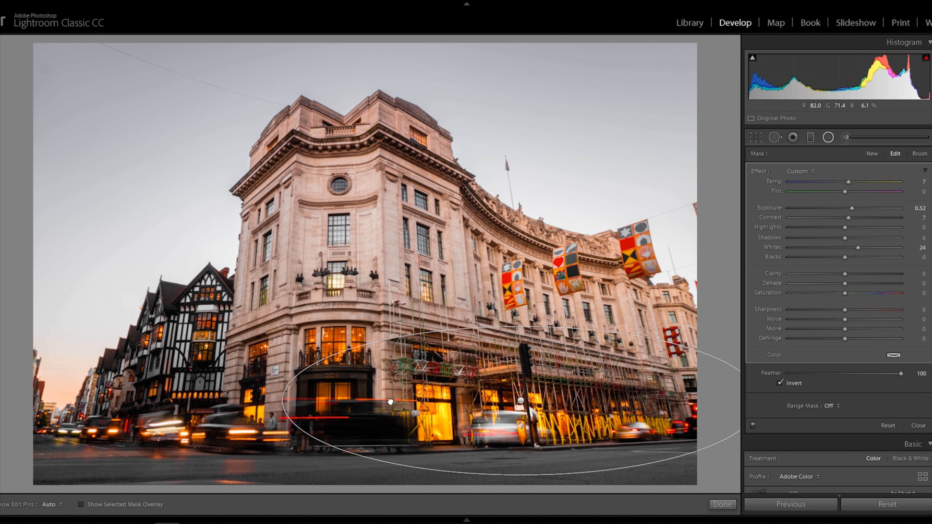
{"action": "left_click_drag", "start_coordinate": [520, 400], "coordinate": [253, 401]}
{"action": "right_click", "coordinate": [308, 422]}
{"action": "left_click", "coordinate": [331, 425]}
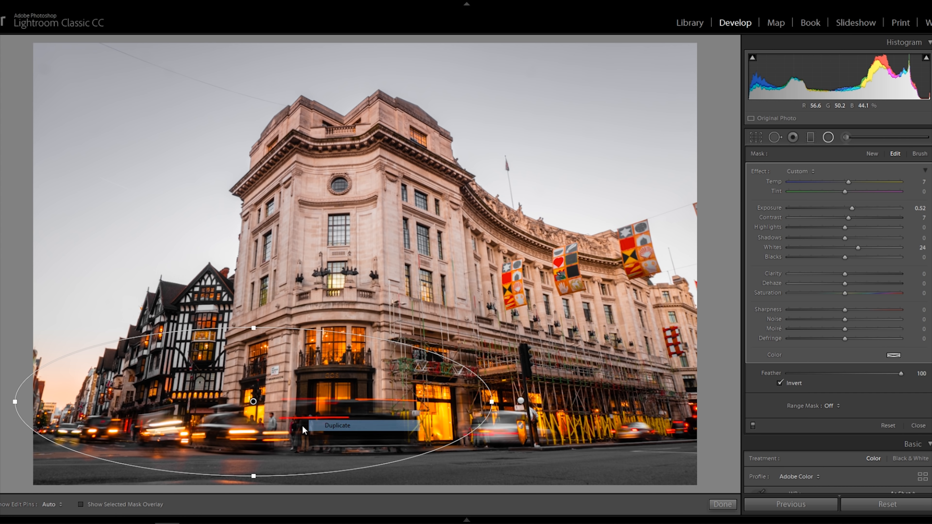
{"action": "left_click_drag", "start_coordinate": [343, 421], "coordinate": [699, 381]}
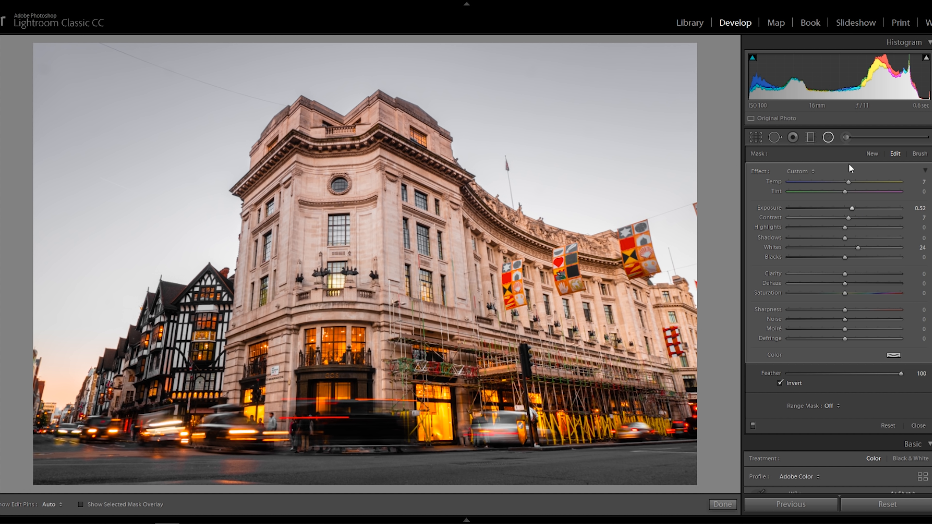
Step: Draw a new wide elliptical radial filter over the building's facade with Exposure −0.60 and Contrast −12
{"action": "left_click", "coordinate": [872, 153]}
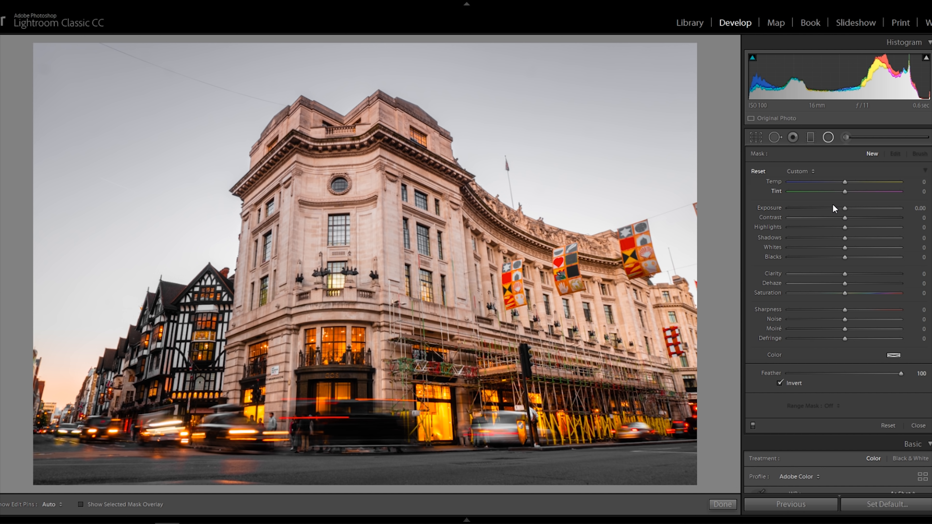
{"action": "left_click_drag", "start_coordinate": [846, 206], "coordinate": [842, 206]}
{"action": "left_click_drag", "start_coordinate": [845, 217], "coordinate": [838, 217]}
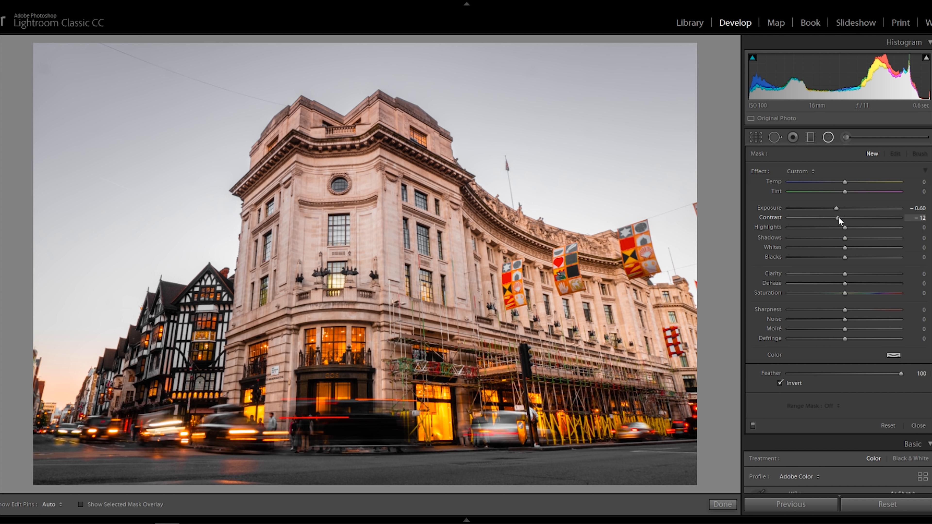
{"action": "left_click_drag", "start_coordinate": [337, 247], "coordinate": [559, 311]}
Step: Duplicate the facade's radial filter, place the copy over the curved wing near the flags, and set its Exposure to −0.34 and Contrast to −3
{"action": "right_click", "coordinate": [439, 283]}
{"action": "left_click", "coordinate": [467, 288]}
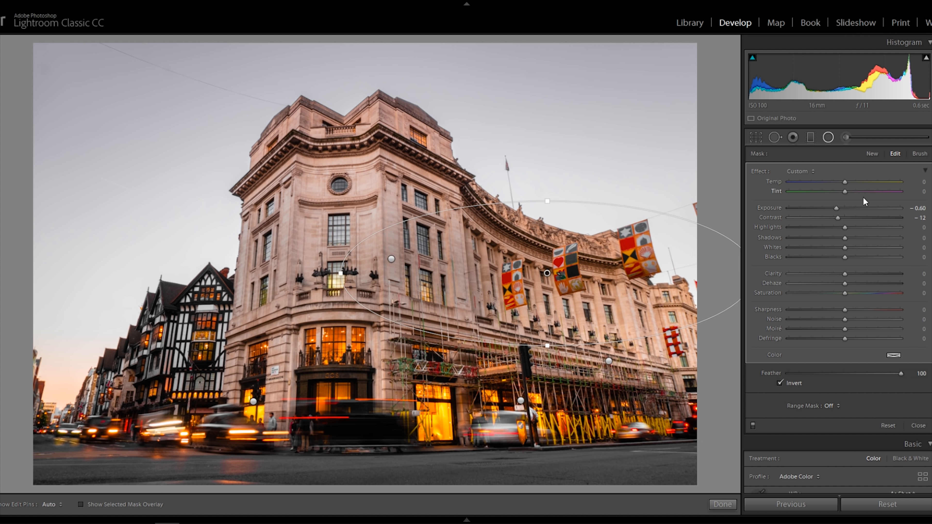
{"action": "left_click_drag", "start_coordinate": [838, 208], "coordinate": [843, 217]}
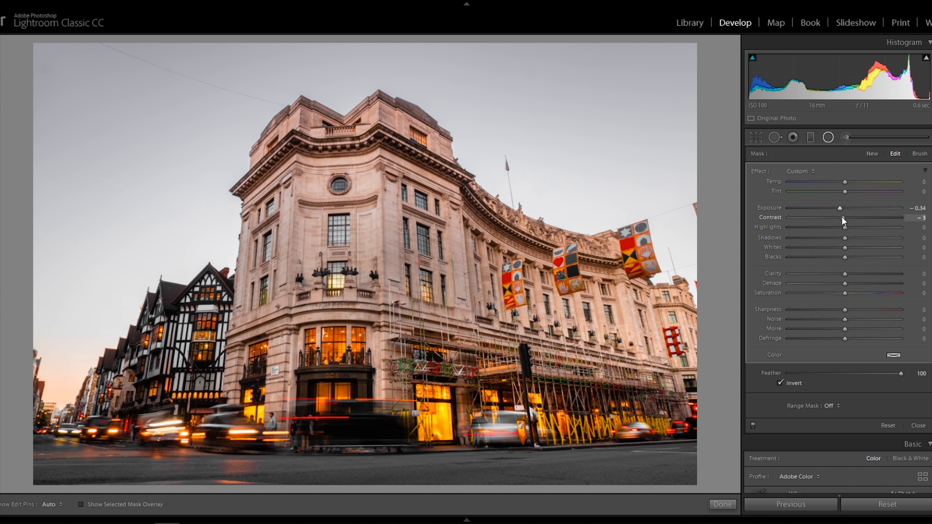
{"action": "left_click_drag", "start_coordinate": [592, 203], "coordinate": [603, 211]}
{"action": "left_click_drag", "start_coordinate": [582, 259], "coordinate": [609, 255]}
Step: Heal the thin cable out of the sky left of the rooftop, and show the before and after versions side by side
{"action": "left_click", "coordinate": [800, 139]}
{"action": "left_click", "coordinate": [775, 137]}
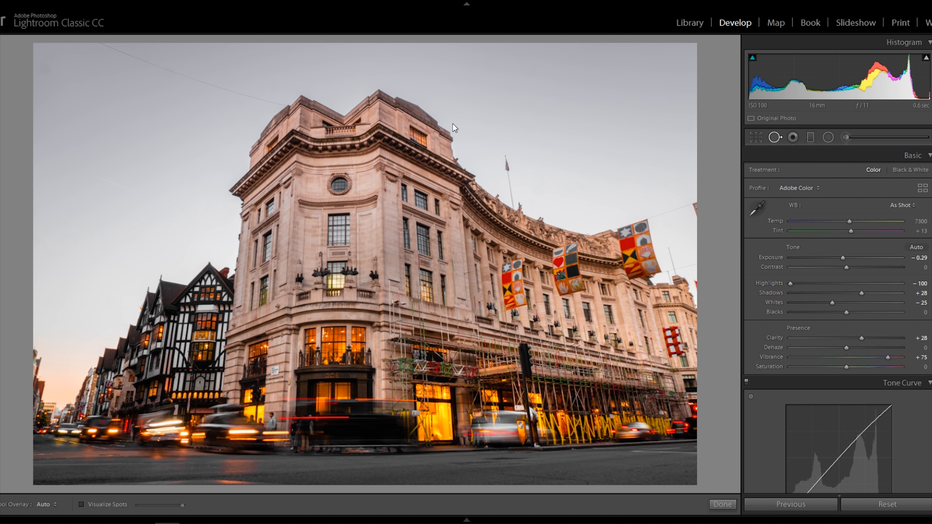
{"action": "scroll", "coordinate": [285, 105], "scroll_direction": "up", "scroll_amount": 5}
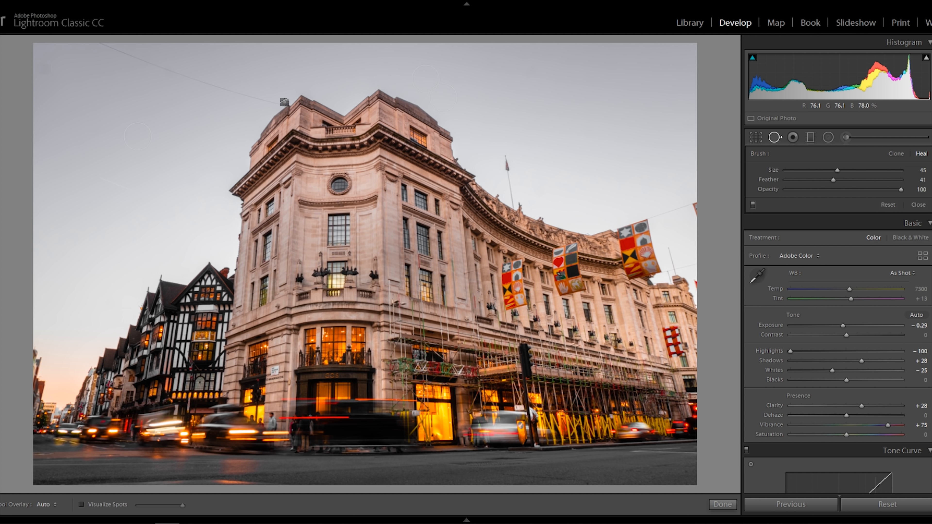
{"action": "left_click_drag", "start_coordinate": [285, 105], "coordinate": [153, 66]}
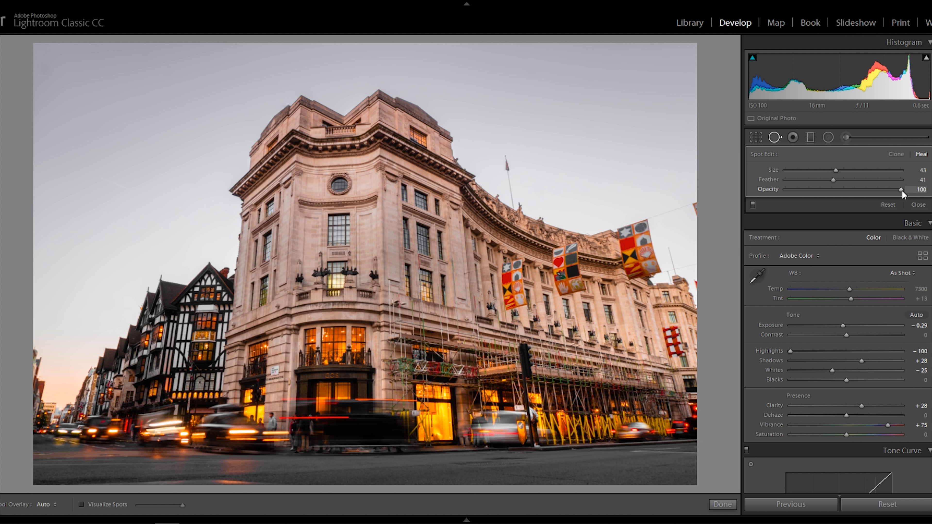
{"action": "key", "text": "y"}
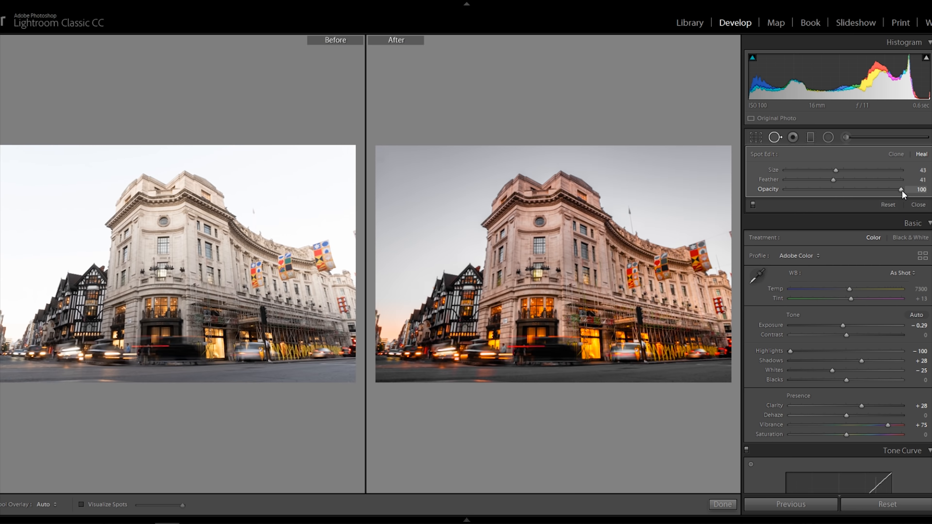